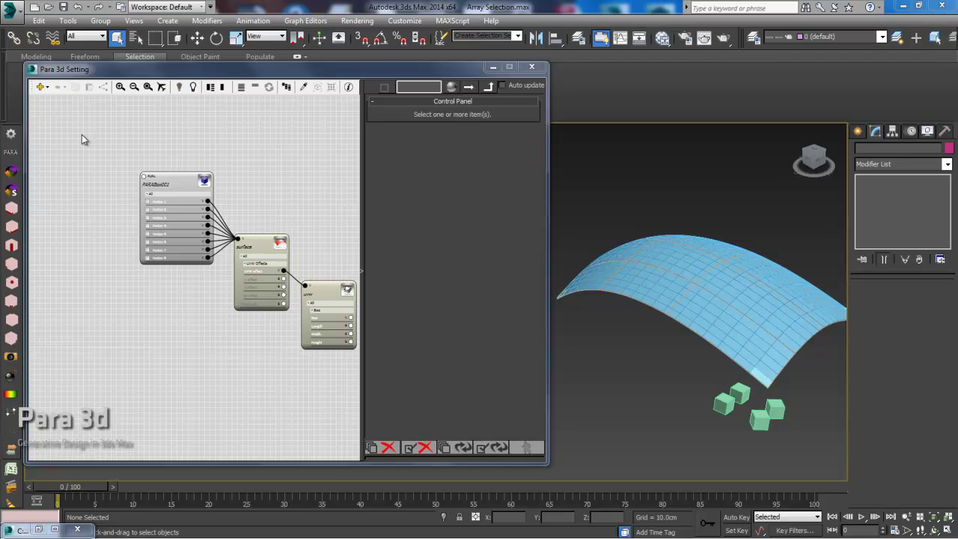
Add an Array Selection add-on node to the graph and place it beside the PARABox001 node
{"action": "left_click", "coordinate": [43, 89]}
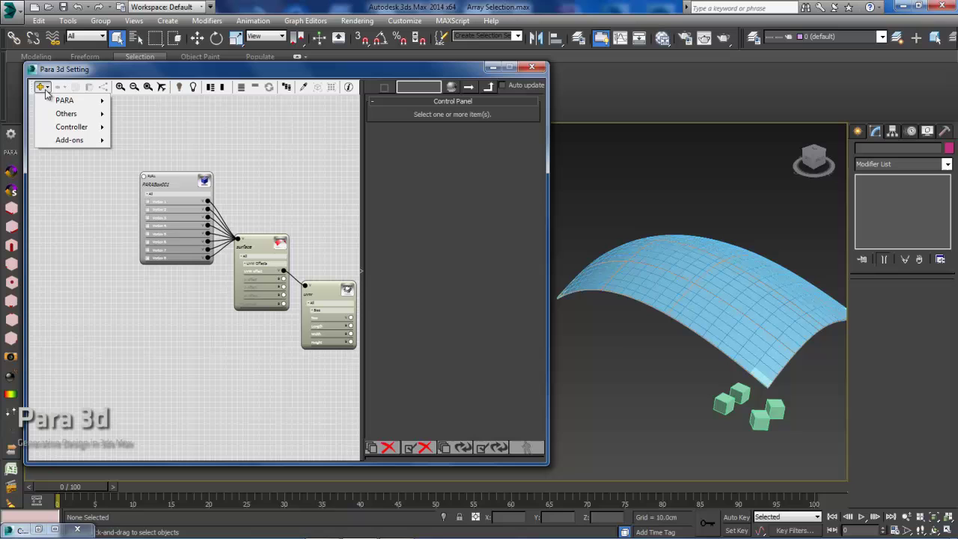
{"action": "mouse_move", "coordinate": [54, 141]}
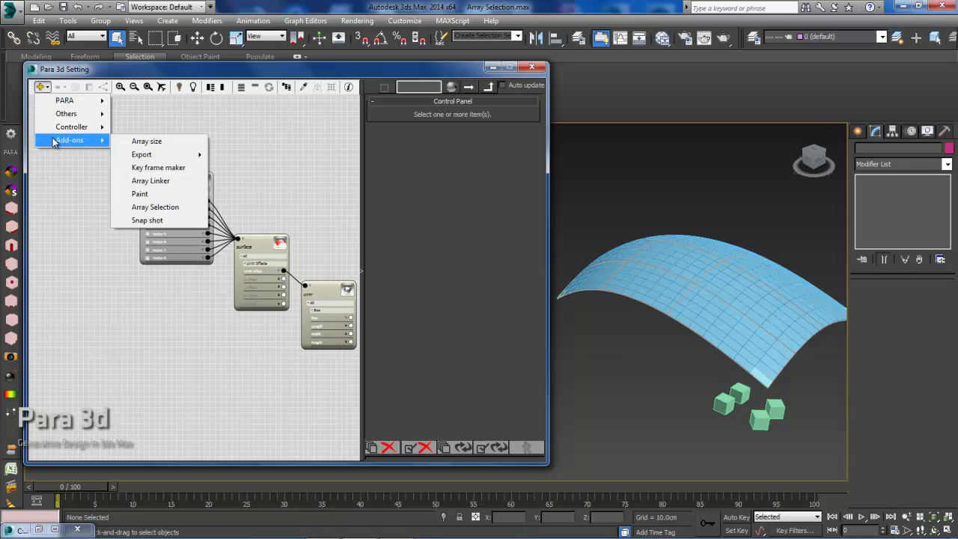
{"action": "left_click", "coordinate": [146, 208]}
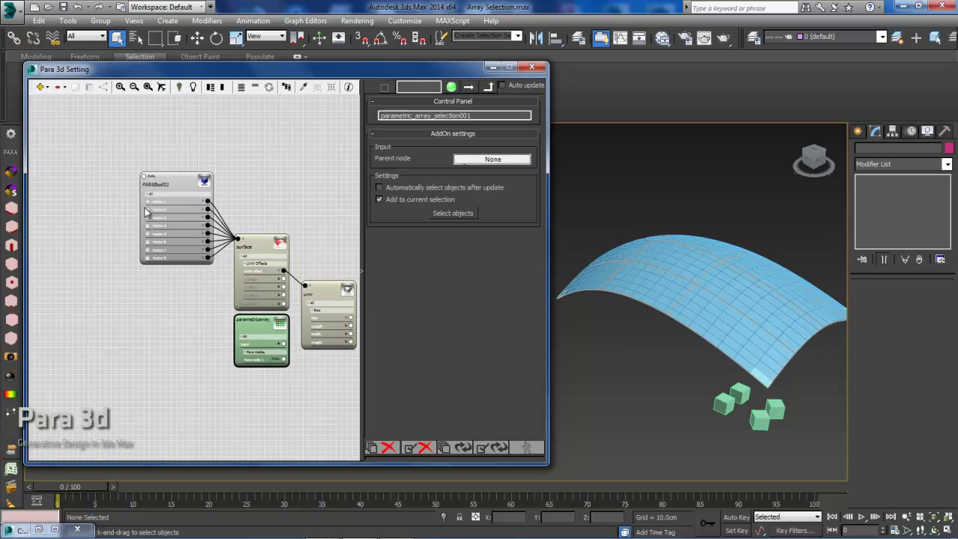
{"action": "left_click_drag", "start_coordinate": [258, 324], "coordinate": [99, 243]}
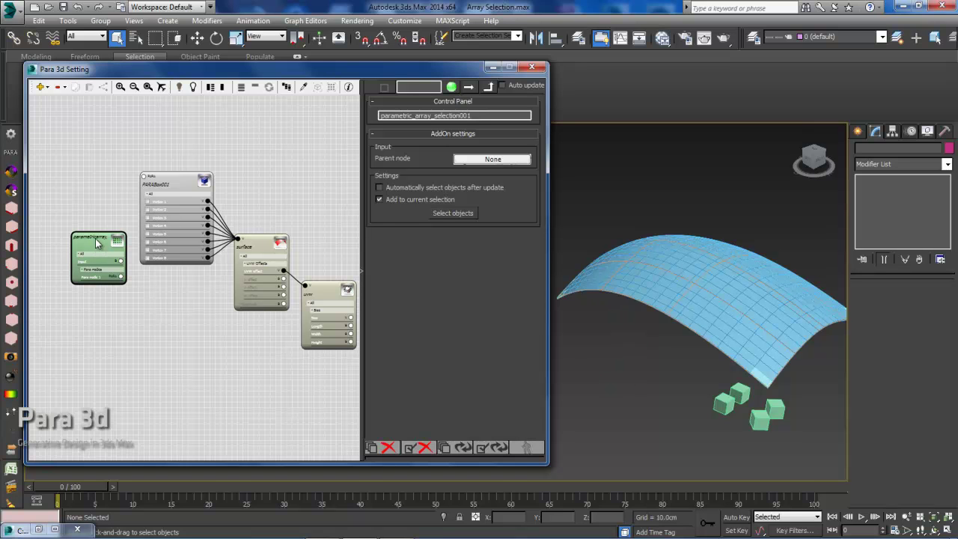
{"action": "mouse_move", "coordinate": [96, 241]}
{"action": "left_mouse_down"}
{"action": "mouse_move", "coordinate": [100, 258]}
{"action": "mouse_move", "coordinate": [97, 250]}
{"action": "left_mouse_up"}
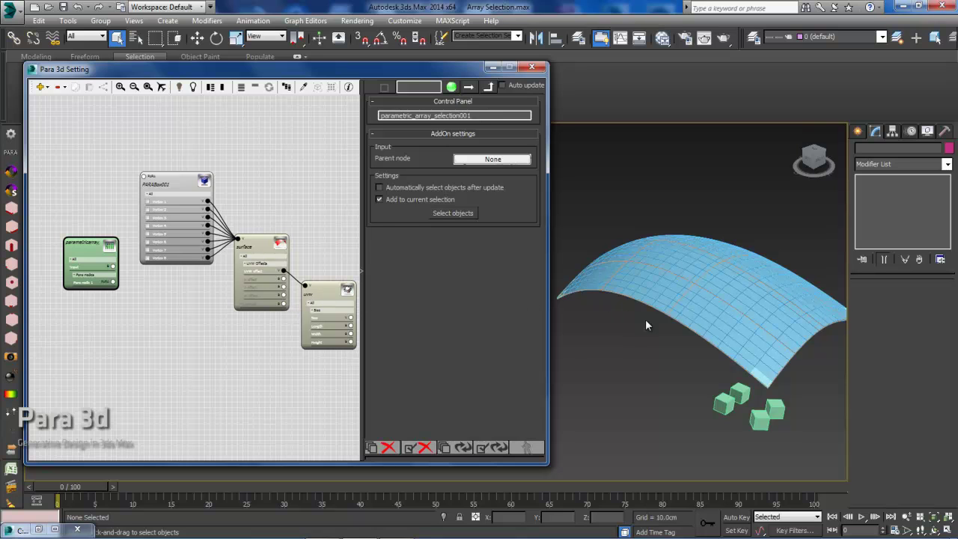
{"action": "middle_click_drag", "start_coordinate": [677, 323], "coordinate": [611, 295], "text": "alt"}
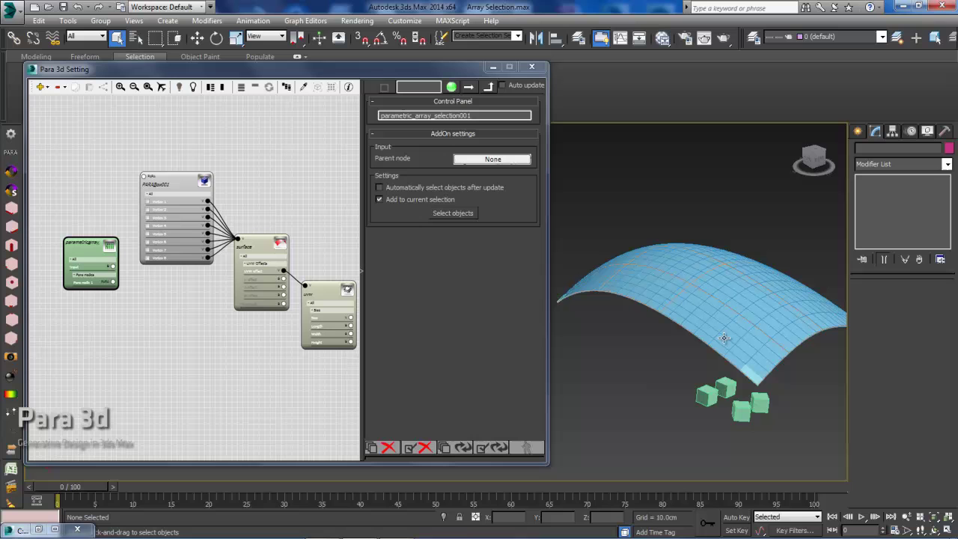
Rename the new add-on node to "array selection"
{"action": "middle_click_drag", "start_coordinate": [97, 246], "coordinate": [138, 249]}
{"action": "scroll", "coordinate": [136, 247], "scroll_direction": "up", "scroll_amount": 3}
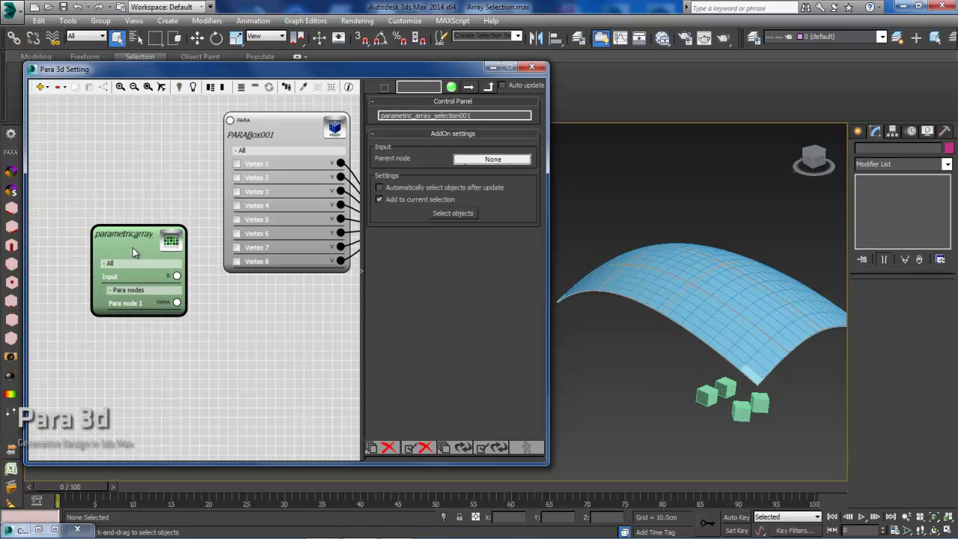
{"action": "double_click", "coordinate": [477, 117]}
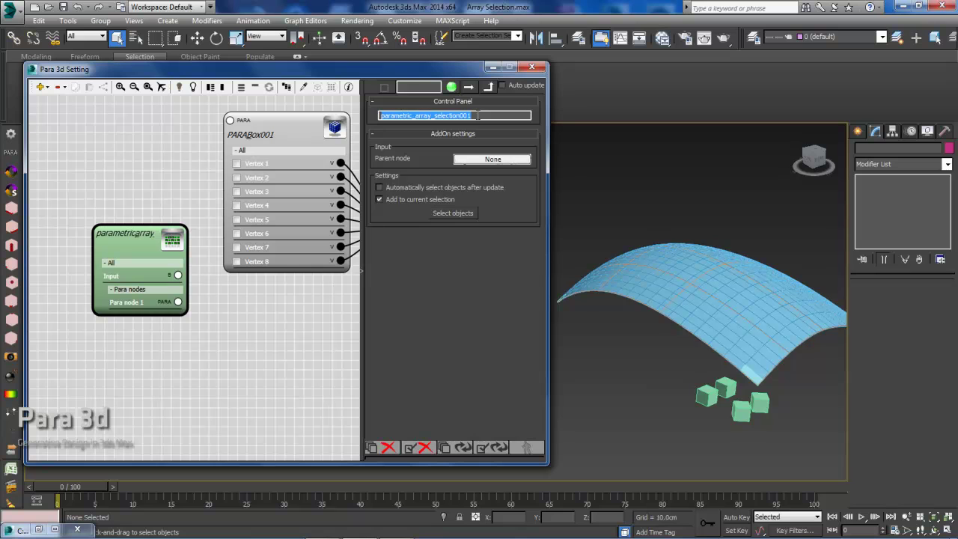
{"action": "type", "text": "array selection"}
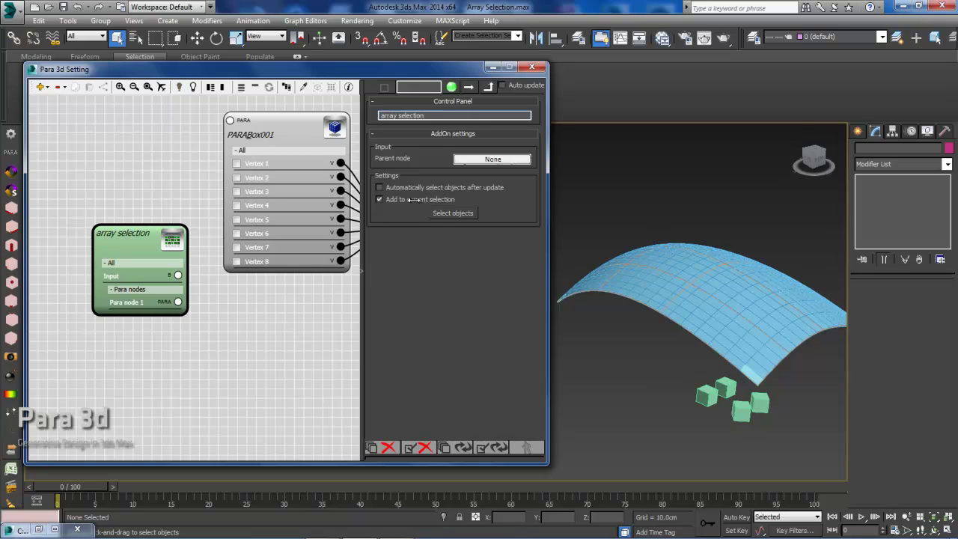
{"action": "left_click", "coordinate": [229, 358]}
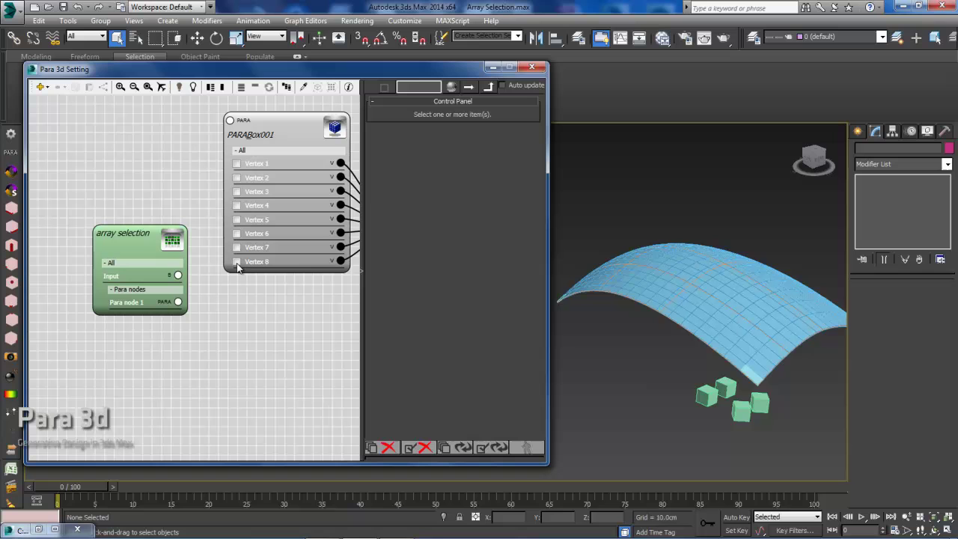
Connect the PARA socket of PARABox001 to Para node 1 of the array selection node
{"action": "left_click_drag", "start_coordinate": [230, 119], "coordinate": [178, 302]}
{"action": "left_click_drag", "start_coordinate": [147, 239], "coordinate": [114, 218]}
{"action": "scroll", "coordinate": [197, 304], "scroll_direction": "up", "scroll_amount": 1}
{"action": "scroll", "coordinate": [199, 305], "scroll_direction": "down", "scroll_amount": 1}
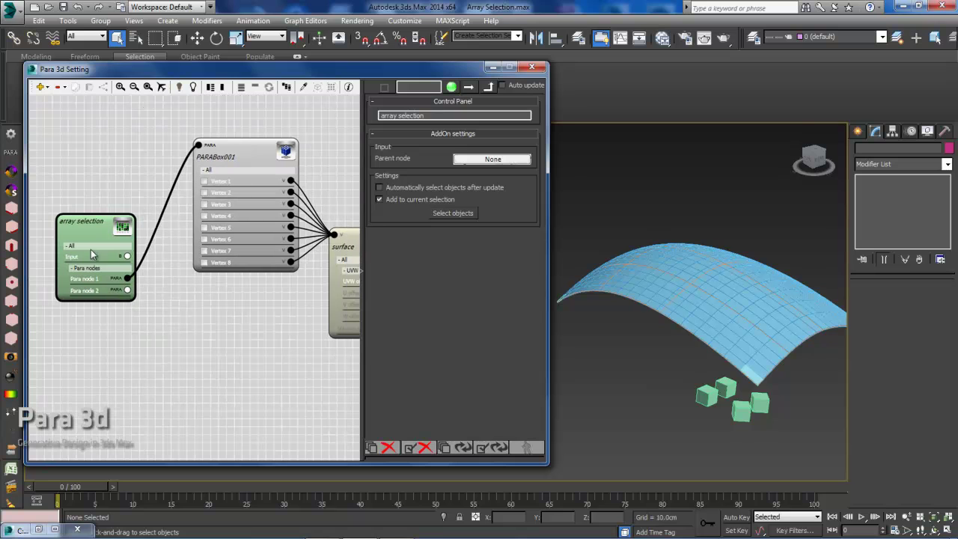
Create a Pattern Controller for the array selection node's Input, hiding incompatible controllers in the Controller Library
{"action": "left_click_drag", "start_coordinate": [127, 256], "coordinate": [214, 332]}
{"action": "left_click_drag", "start_coordinate": [279, 339], "coordinate": [390, 111]}
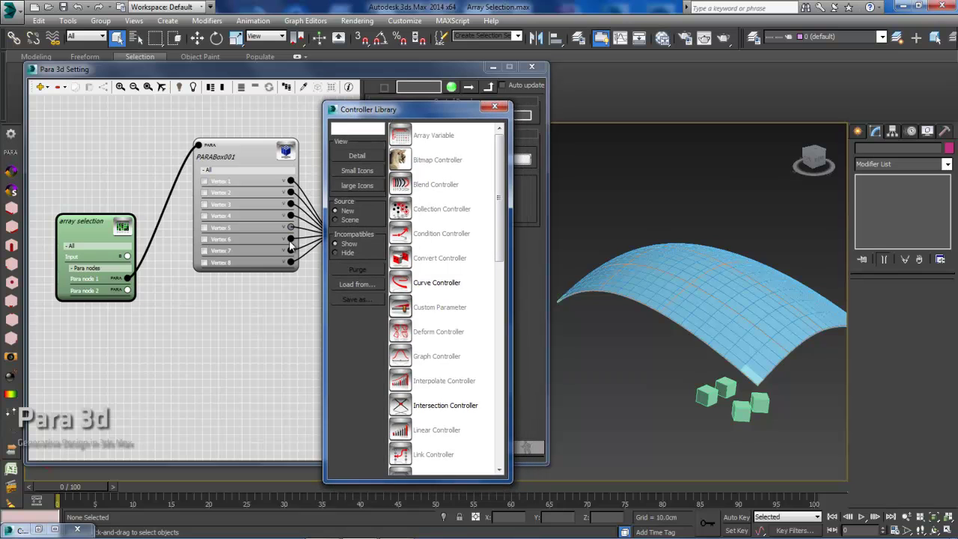
{"action": "left_click", "coordinate": [336, 253]}
{"action": "left_click_drag", "start_coordinate": [387, 113], "coordinate": [355, 113]}
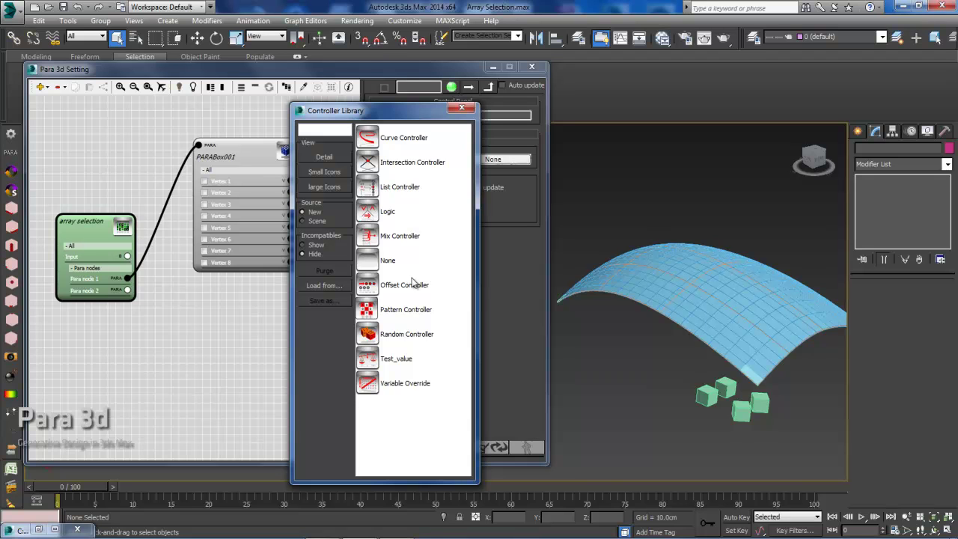
{"action": "left_click", "coordinate": [373, 313]}
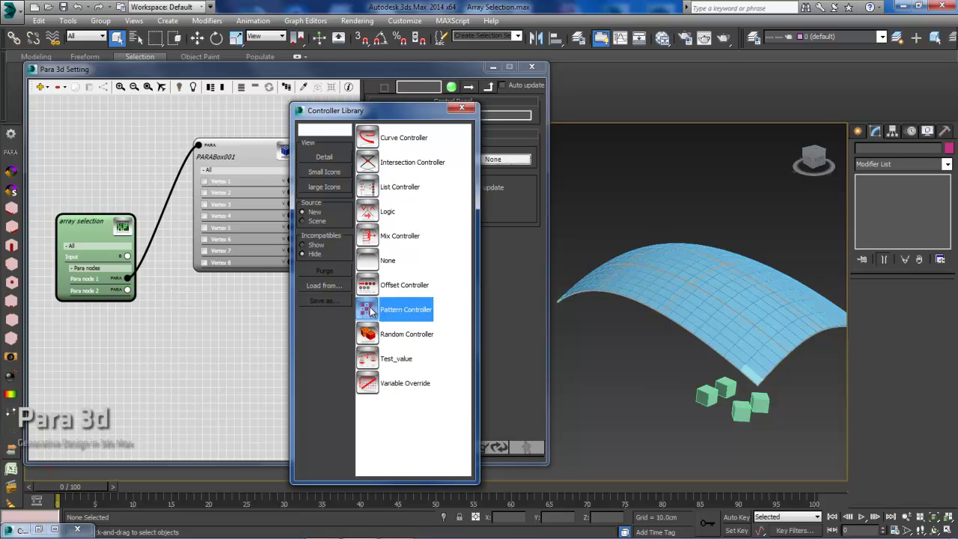
{"action": "double_click", "coordinate": [369, 309]}
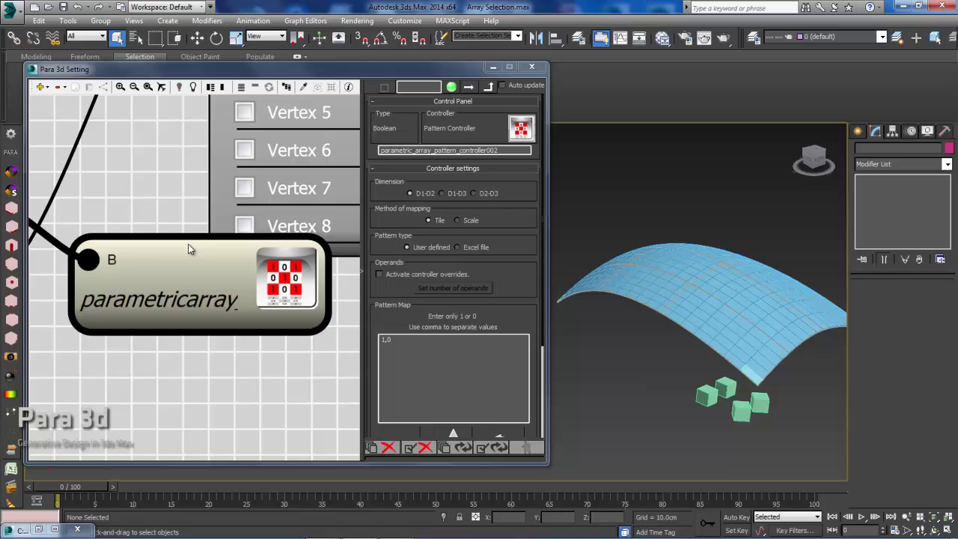
{"action": "middle_click_drag", "start_coordinate": [181, 334], "coordinate": [190, 281]}
{"action": "scroll", "coordinate": [190, 285], "scroll_direction": "down", "scroll_amount": 4}
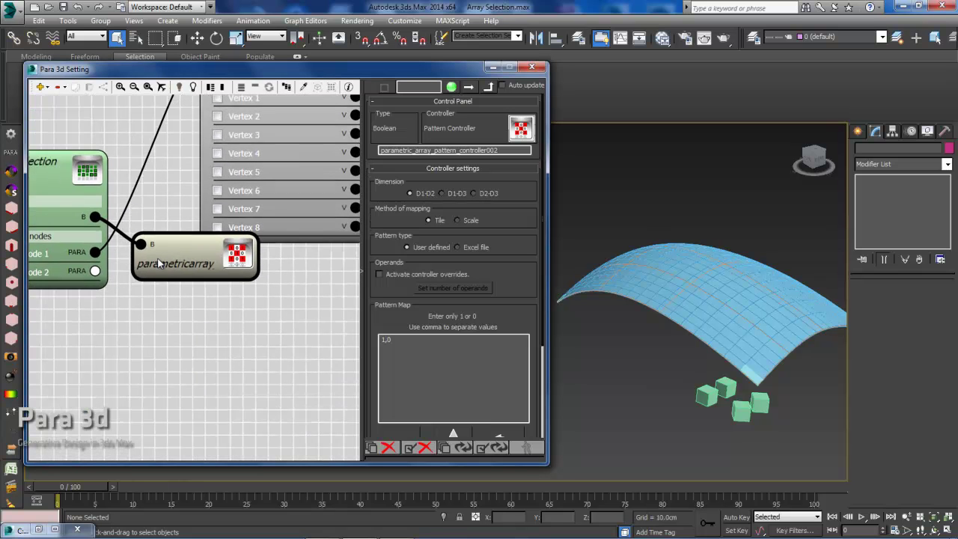
Add a second row "0,1" to the Pattern Controller's pattern map and move its node clear of PARABox001
{"action": "scroll", "coordinate": [188, 257], "scroll_direction": "down", "scroll_amount": 3}
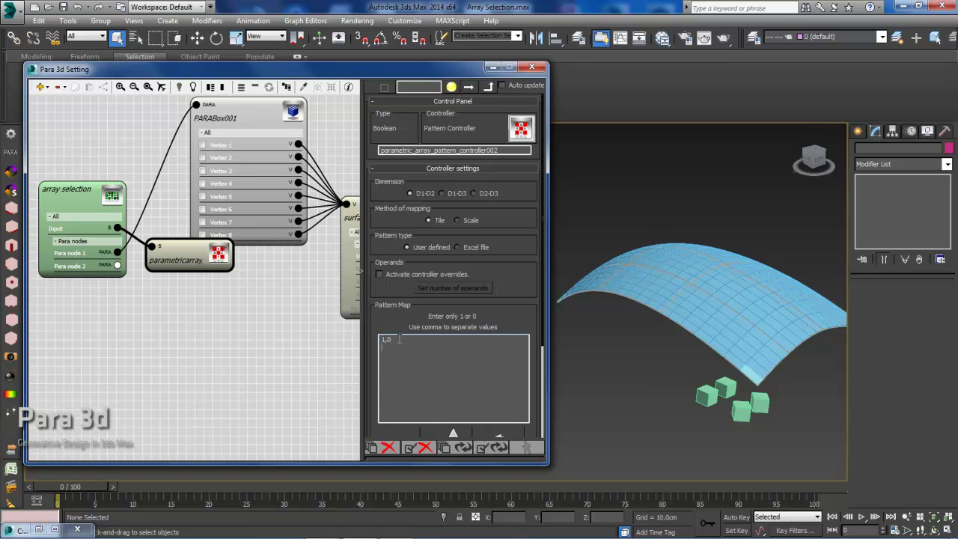
{"action": "type", "text": "0,1"}
{"action": "left_click_drag", "start_coordinate": [180, 255], "coordinate": [212, 308]}
Set the array selection node to automatically select objects after update and turn off adding to the current selection
{"action": "left_click_drag", "start_coordinate": [96, 196], "coordinate": [109, 193]}
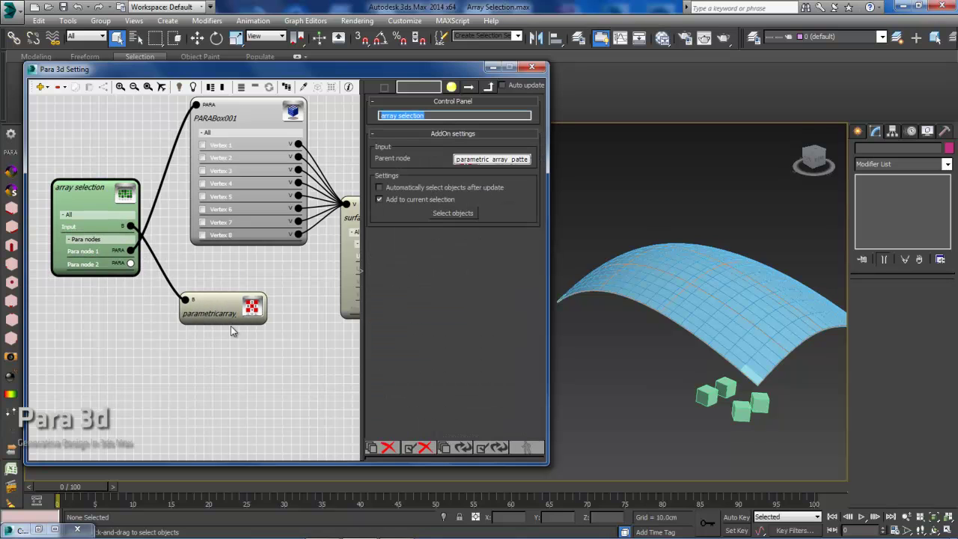
{"action": "left_click_drag", "start_coordinate": [216, 309], "coordinate": [210, 295]}
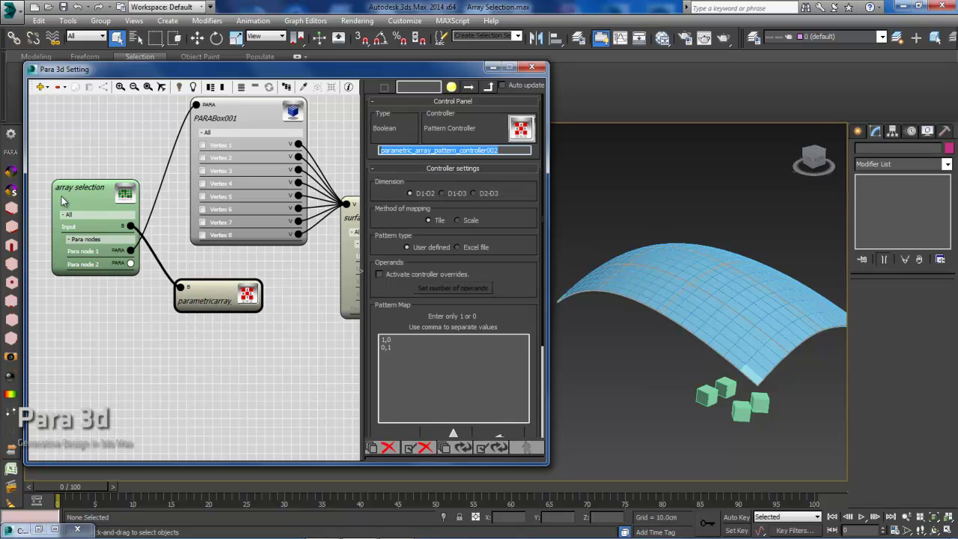
{"action": "left_click_drag", "start_coordinate": [60, 184], "coordinate": [89, 198]}
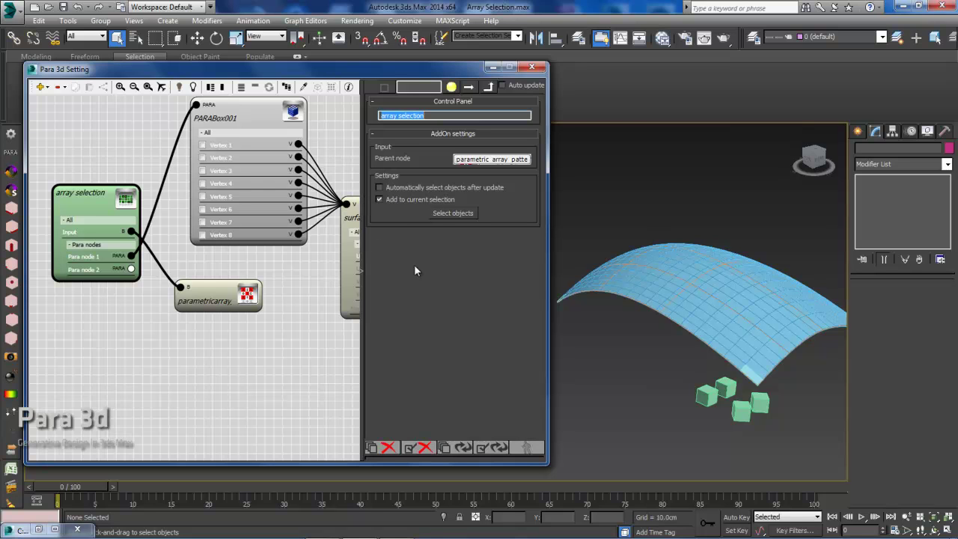
{"action": "left_click", "coordinate": [379, 199]}
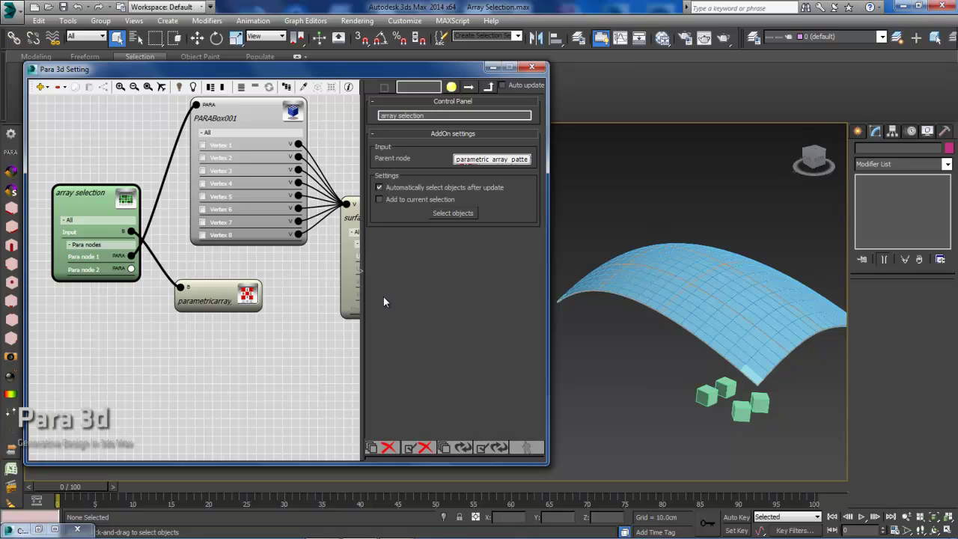
Update the Pattern Controller node so the array members matching its pattern get selected in the viewport
{"action": "left_click", "coordinate": [206, 292]}
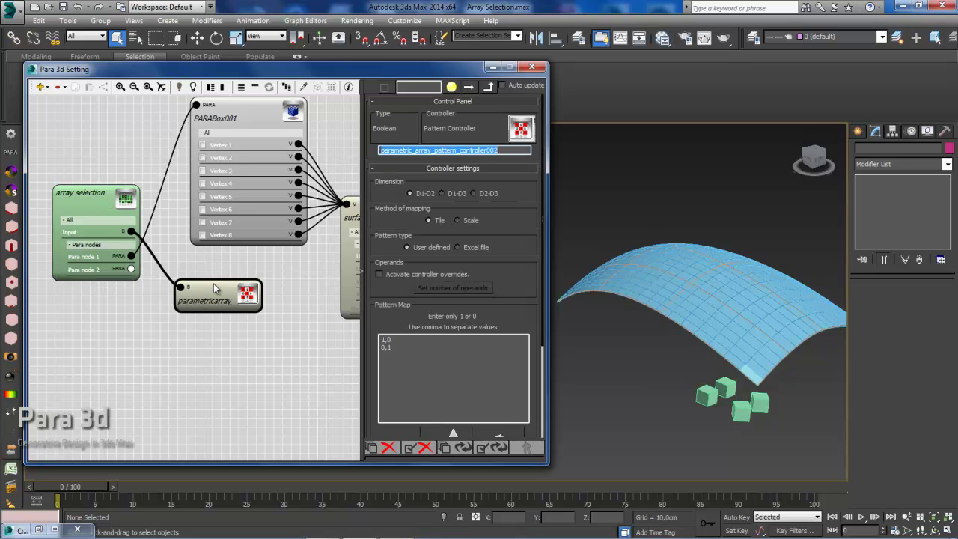
{"action": "left_click_drag", "start_coordinate": [221, 299], "coordinate": [207, 307]}
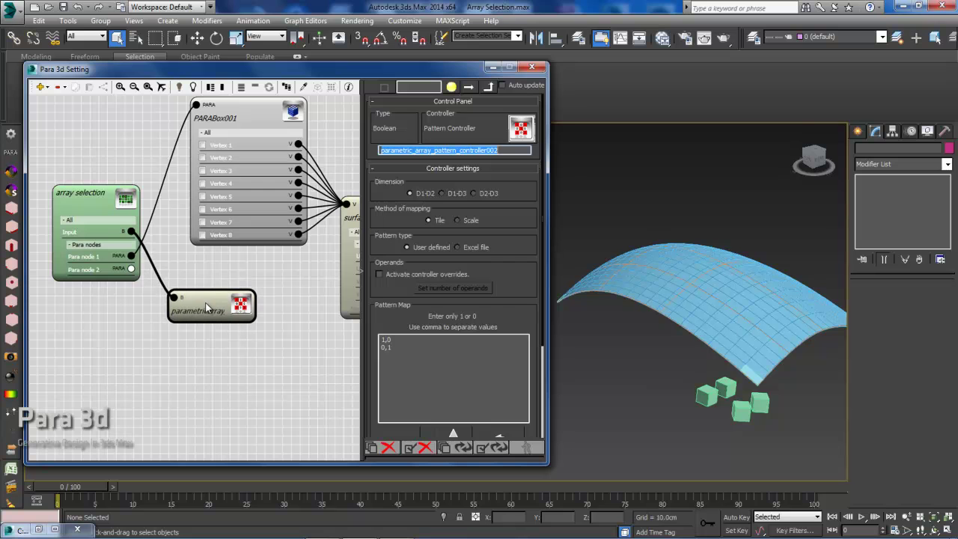
{"action": "left_click", "coordinate": [499, 448]}
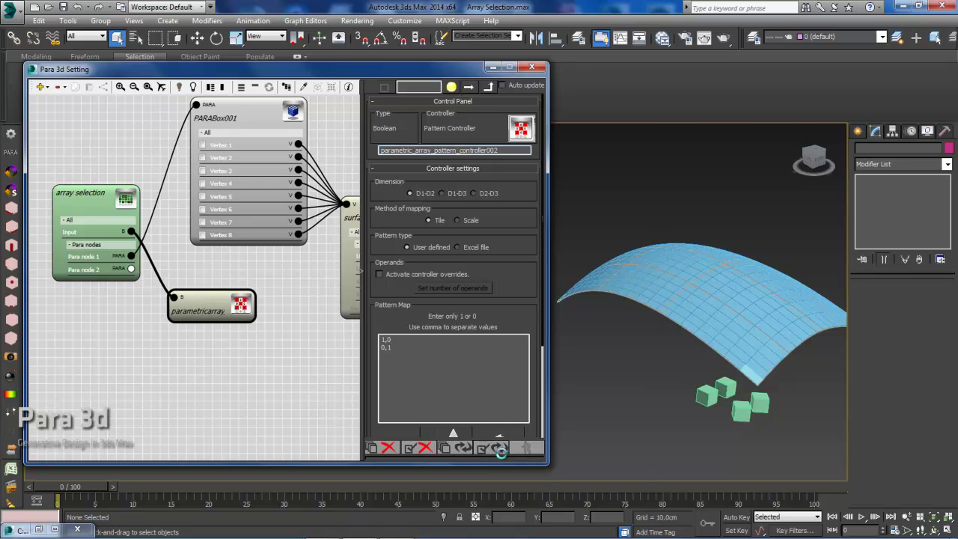
{"action": "middle_click_drag", "start_coordinate": [678, 329], "coordinate": [656, 297], "text": "alt"}
{"action": "scroll", "coordinate": [681, 318], "scroll_direction": "down", "scroll_amount": 2}
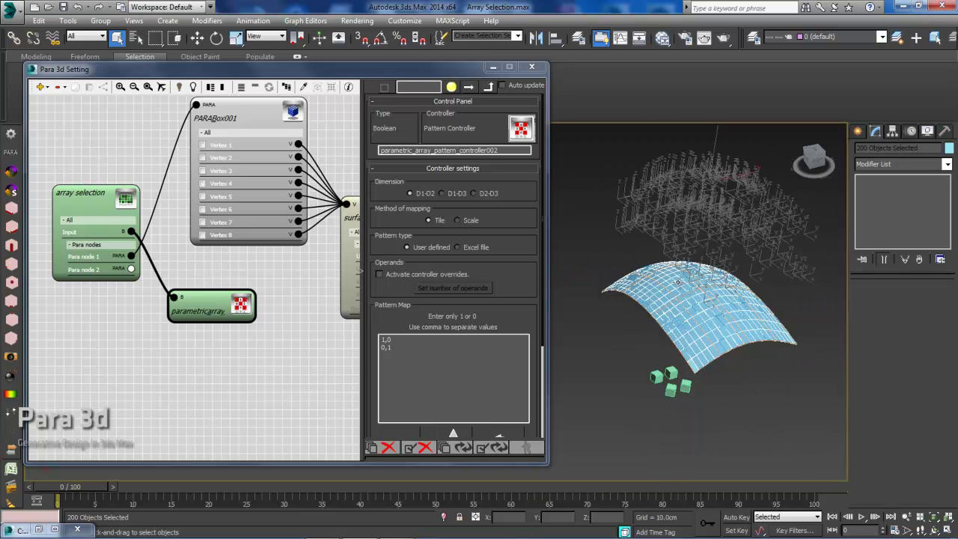
Replace the selected array members with one of the green box objects, allowing access to all its editable mesh vertices
{"action": "left_click", "coordinate": [13, 449]}
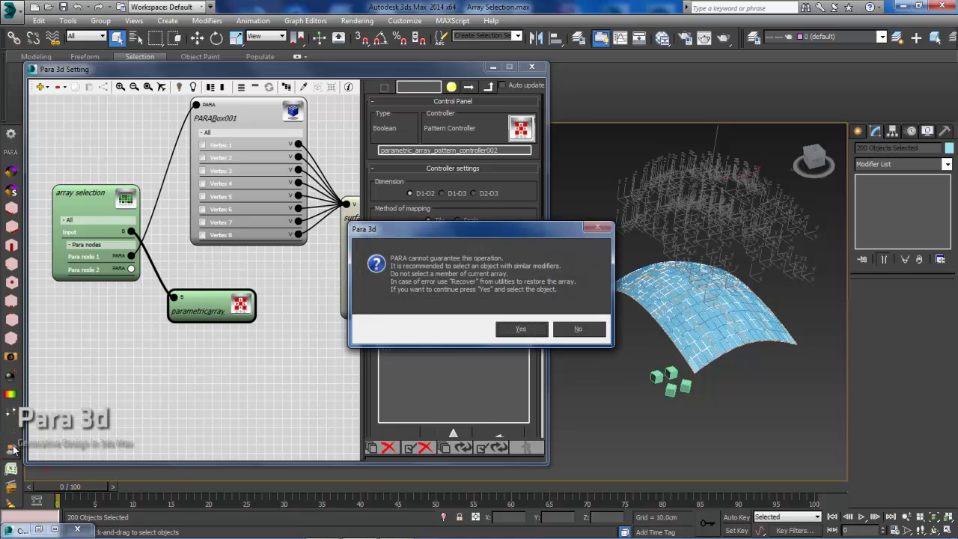
{"action": "left_click", "coordinate": [520, 329]}
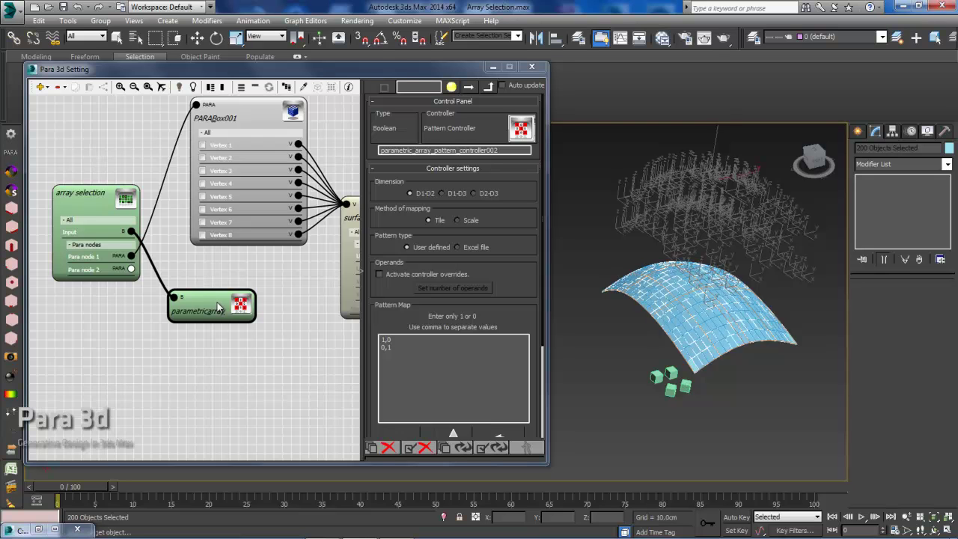
{"action": "left_click", "coordinate": [688, 387]}
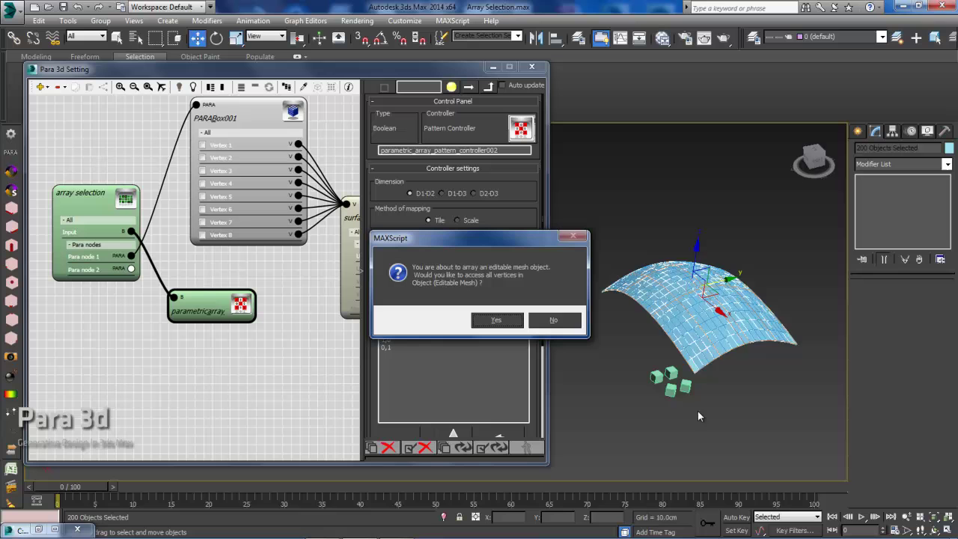
{"action": "left_click", "coordinate": [496, 320]}
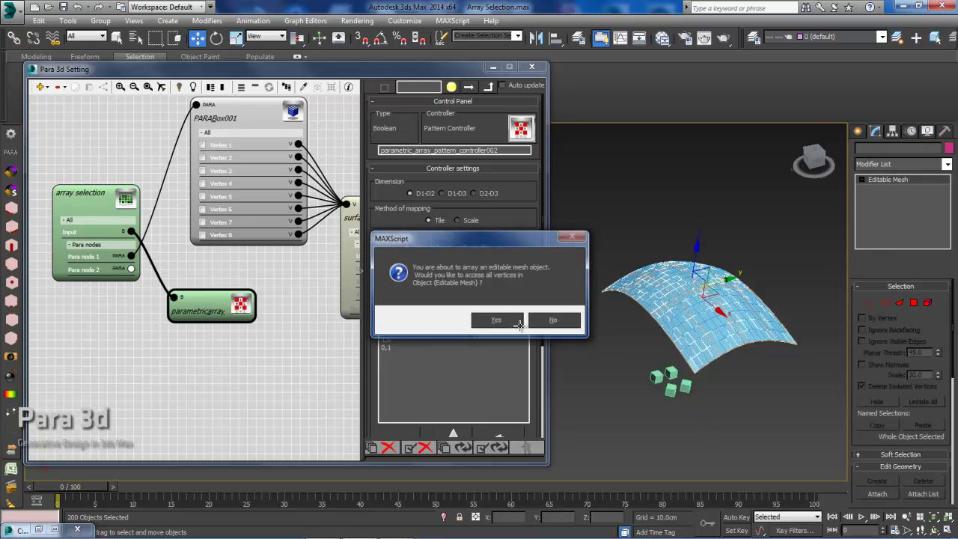
{"action": "left_click", "coordinate": [706, 341]}
{"action": "mouse_move", "coordinate": [710, 343]}
{"action": "middle_mouse_down", "text": "alt"}
{"action": "mouse_move", "coordinate": [680, 356]}
{"action": "mouse_move", "coordinate": [671, 345]}
{"action": "mouse_move", "coordinate": [658, 355]}
{"action": "mouse_move", "coordinate": [710, 328]}
{"action": "middle_mouse_up", "text": "alt"}
{"action": "scroll", "coordinate": [674, 344], "scroll_direction": "up", "scroll_amount": 4}
{"action": "scroll", "coordinate": [676, 341], "scroll_direction": "down", "scroll_amount": 5}
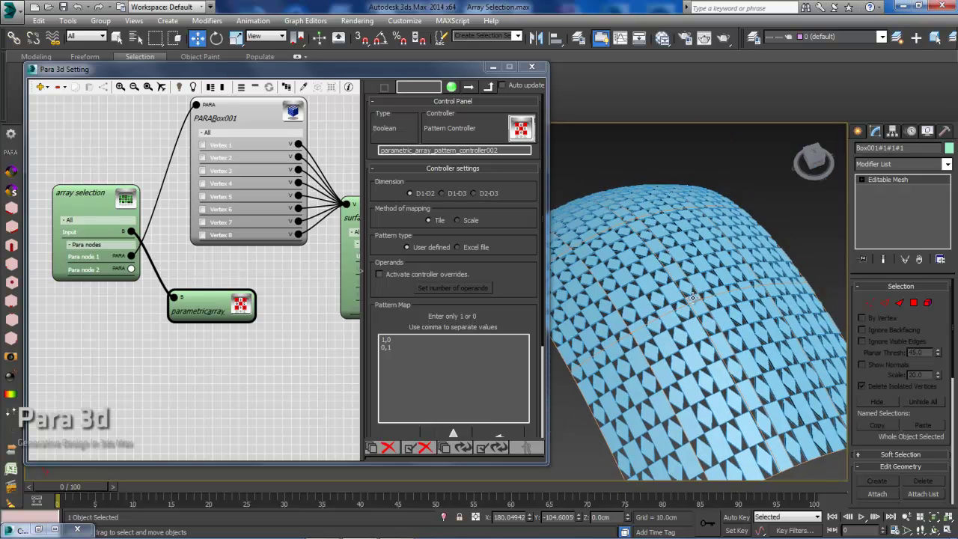
{"action": "scroll", "coordinate": [677, 297], "scroll_direction": "down", "scroll_amount": 5}
{"action": "middle_click_drag", "start_coordinate": [677, 297], "coordinate": [552, 327], "text": "alt"}
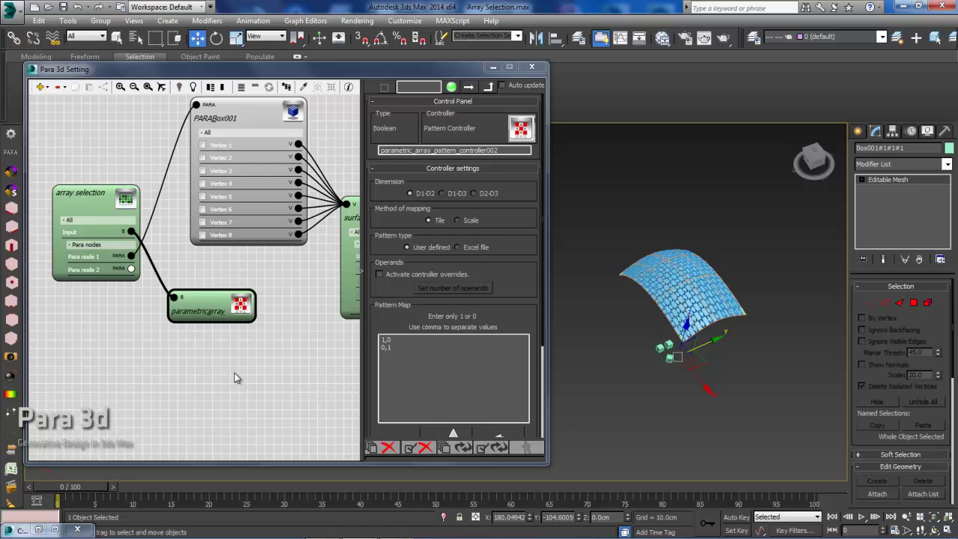
Disconnect the Pattern Controller from the array selection node's Input and move it further below the other nodes
{"action": "left_click", "coordinate": [205, 351]}
{"action": "middle_click_drag", "start_coordinate": [205, 351], "coordinate": [208, 354]}
{"action": "left_click_drag", "start_coordinate": [133, 235], "coordinate": [200, 355]}
{"action": "left_click", "coordinate": [199, 300]}
Create a Random Controller for the array selection node's Input from the compatible controllers
{"action": "left_click_drag", "start_coordinate": [133, 235], "coordinate": [196, 317]}
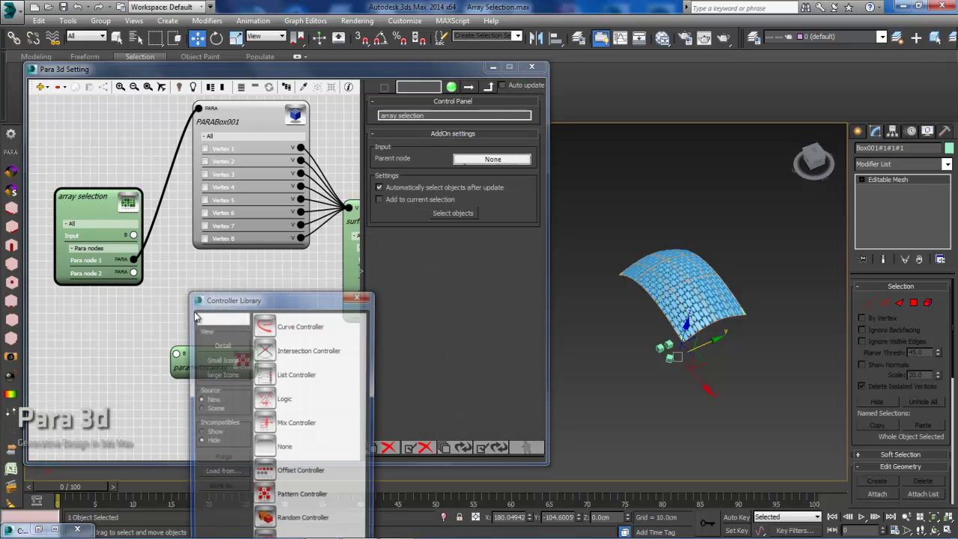
{"action": "left_click_drag", "start_coordinate": [268, 302], "coordinate": [383, 146]}
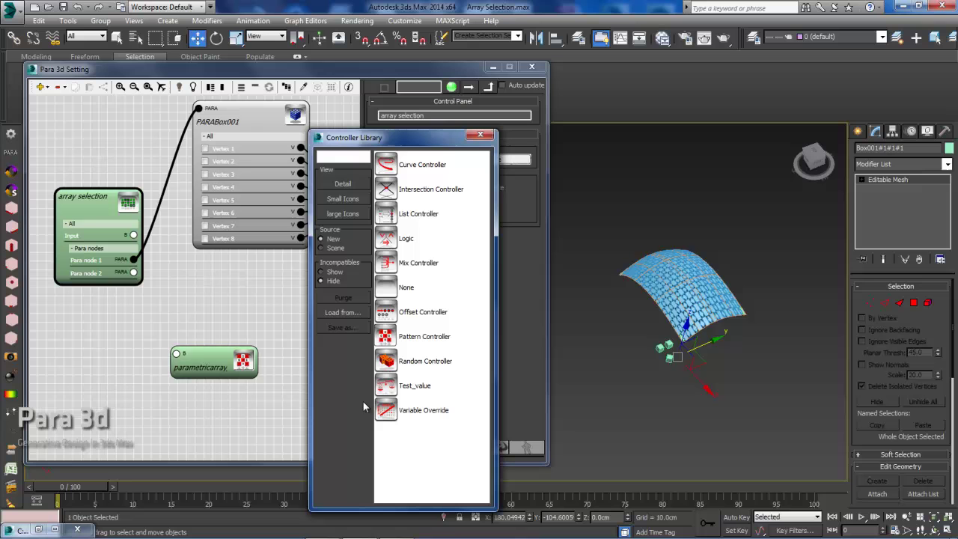
{"action": "left_click", "coordinate": [331, 283]}
{"action": "double_click", "coordinate": [386, 361]}
{"action": "scroll", "coordinate": [239, 336], "scroll_direction": "up", "scroll_amount": 5}
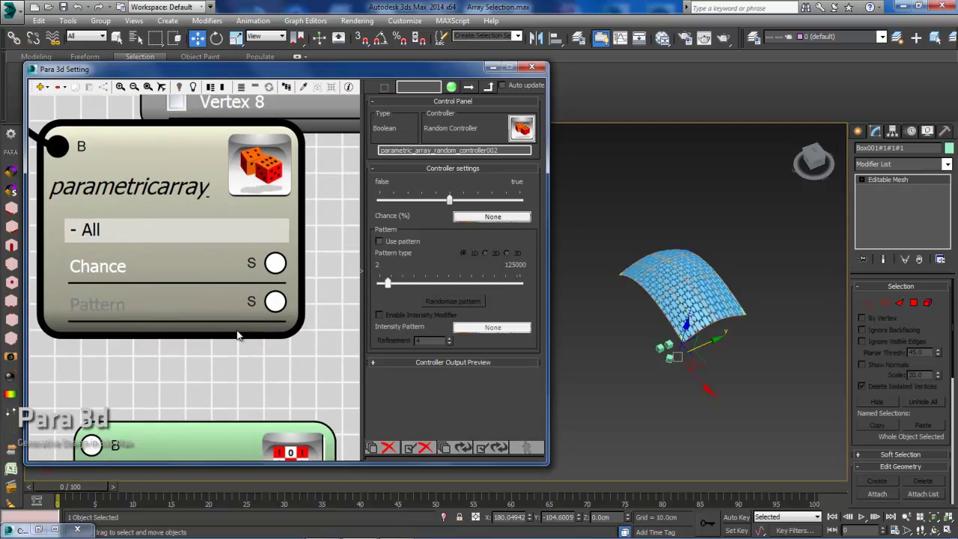
{"action": "scroll", "coordinate": [238, 336], "scroll_direction": "down", "scroll_amount": 5}
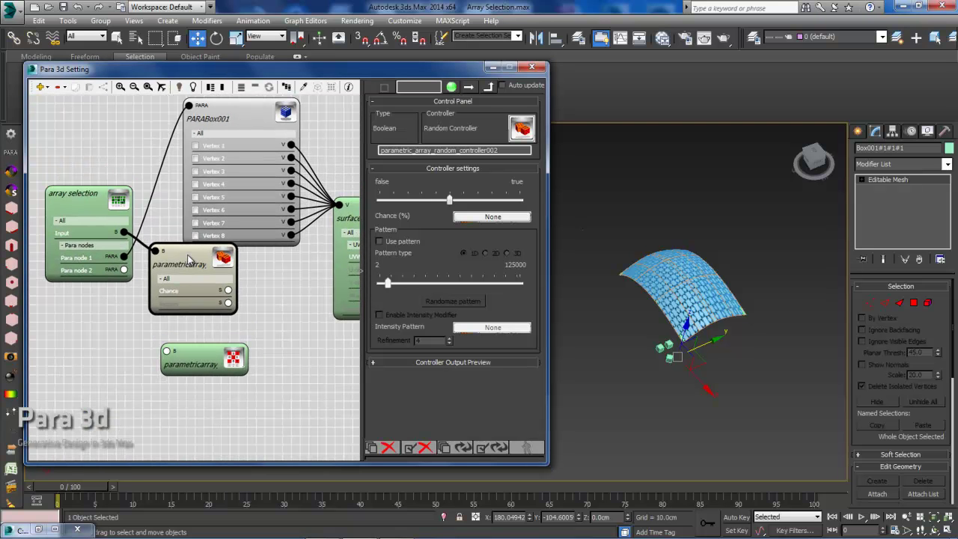
Move the Random Controller node slightly lower and update it so randomly chosen array members get selected in the viewport
{"action": "mouse_move", "coordinate": [196, 270]}
{"action": "left_mouse_down"}
{"action": "mouse_move", "coordinate": [206, 282]}
{"action": "mouse_move", "coordinate": [200, 279]}
{"action": "left_mouse_up"}
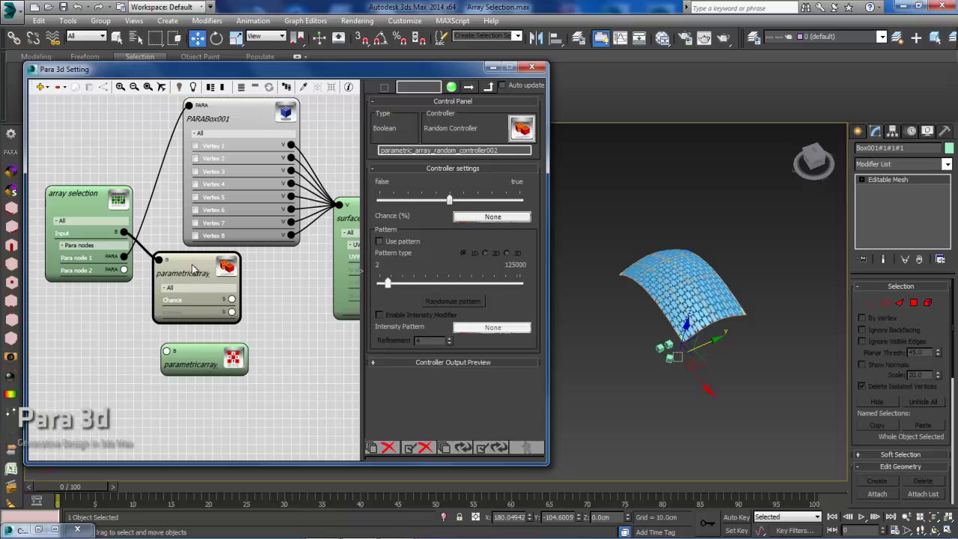
{"action": "left_click", "coordinate": [490, 447]}
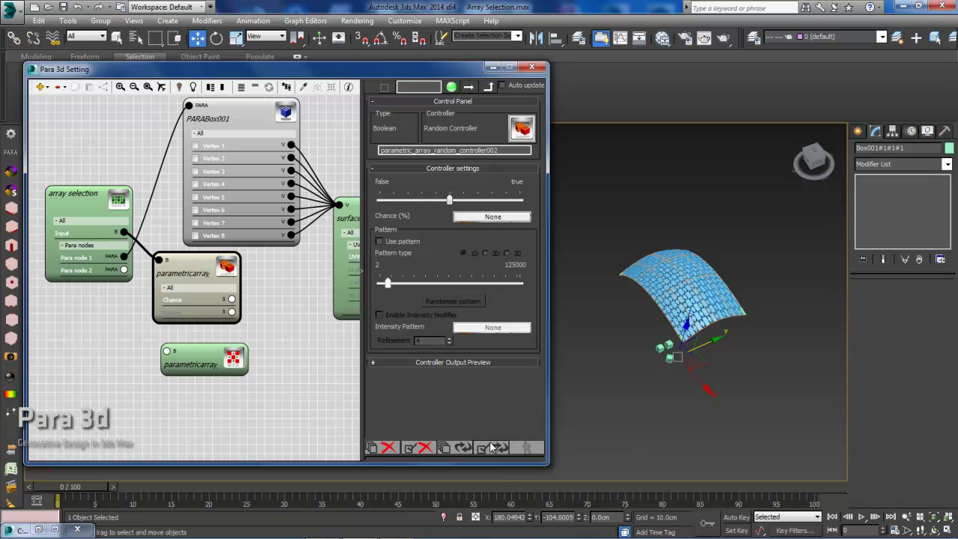
{"action": "scroll", "coordinate": [694, 307], "scroll_direction": "up", "scroll_amount": 3}
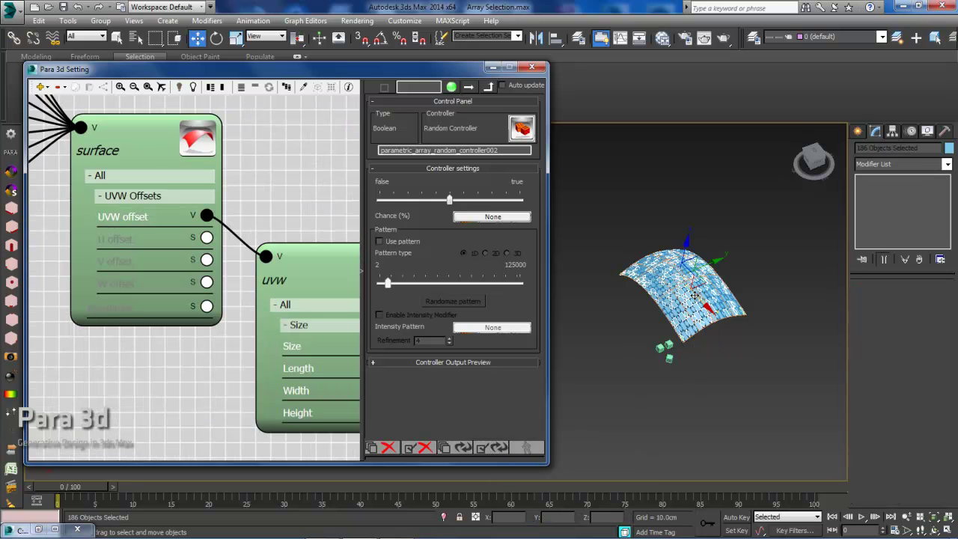
{"action": "scroll", "coordinate": [683, 305], "scroll_direction": "up", "scroll_amount": 1}
{"action": "scroll", "coordinate": [684, 315], "scroll_direction": "down", "scroll_amount": 2}
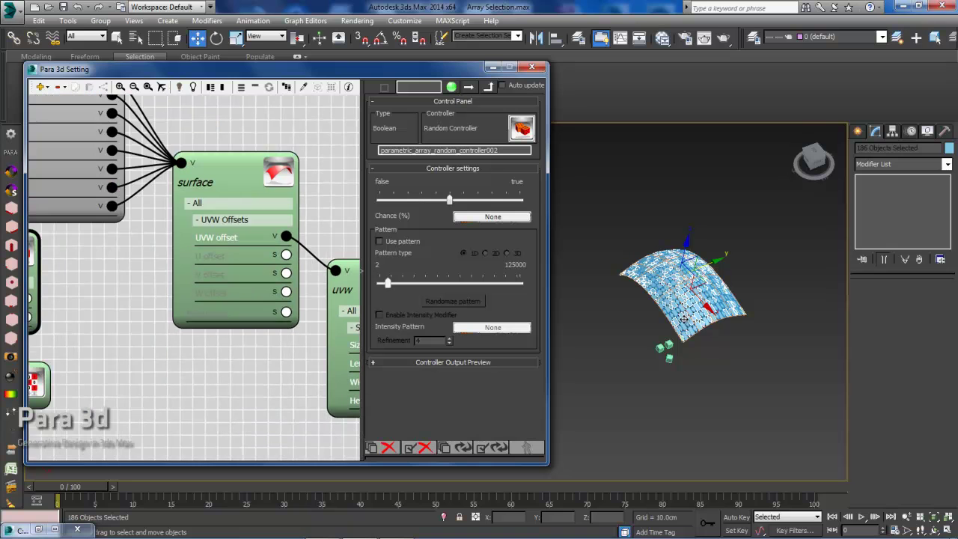
{"action": "middle_click_drag", "start_coordinate": [702, 330], "coordinate": [697, 338], "text": "alt"}
{"action": "key", "text": "z"}
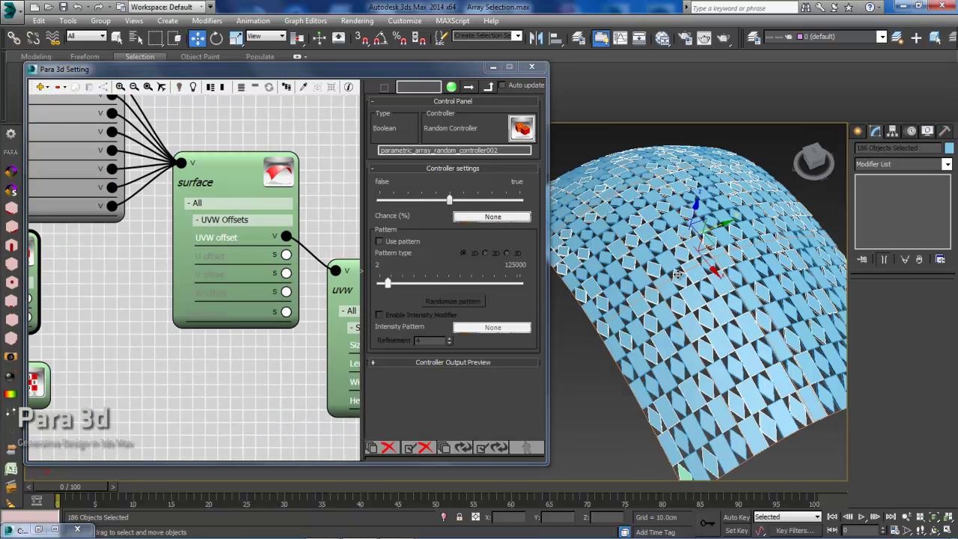
{"action": "scroll", "coordinate": [659, 284], "scroll_direction": "down", "scroll_amount": 5}
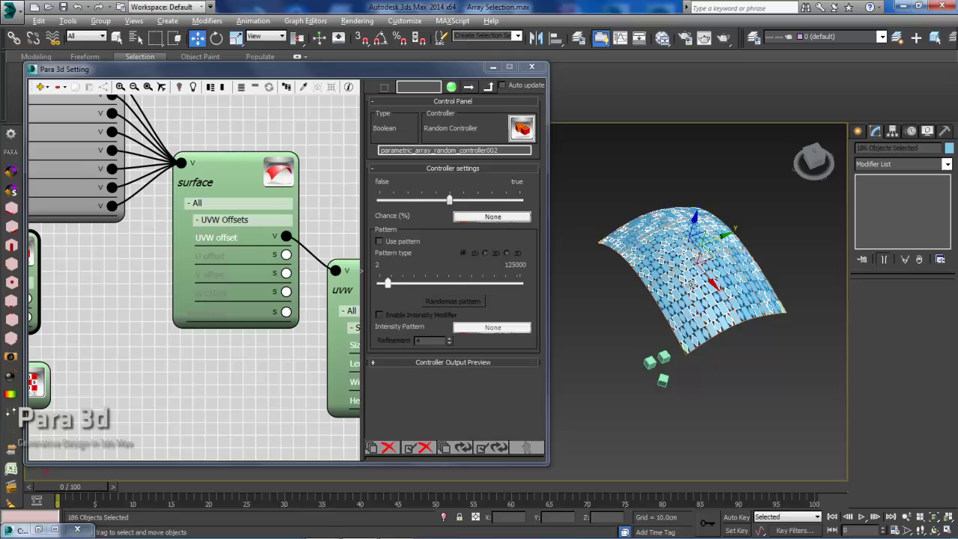
Replace the randomly selected array members with the lowest green box object, Box002, allowing access to all its editable mesh vertices
{"action": "middle_click_drag", "start_coordinate": [320, 361], "coordinate": [280, 338]}
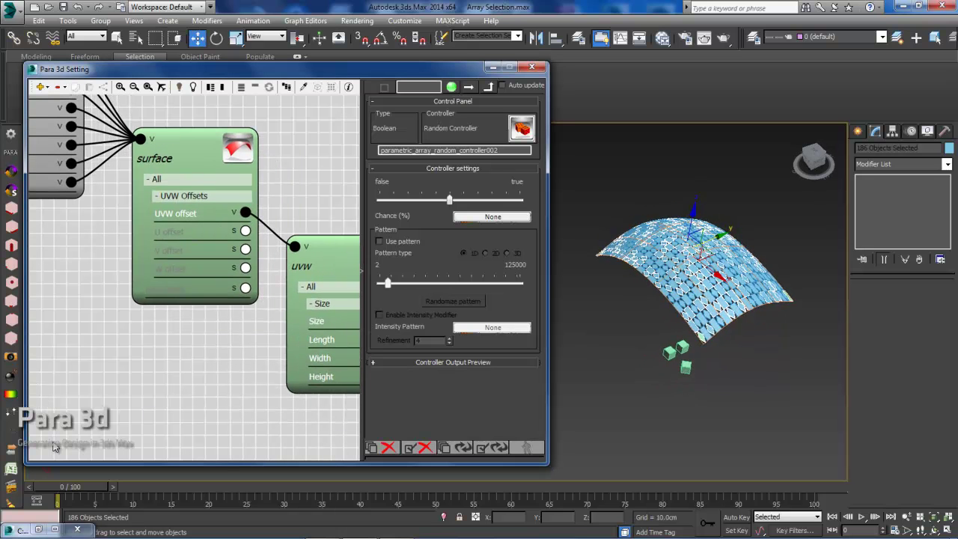
{"action": "left_click", "coordinate": [10, 450]}
{"action": "left_click", "coordinate": [510, 334]}
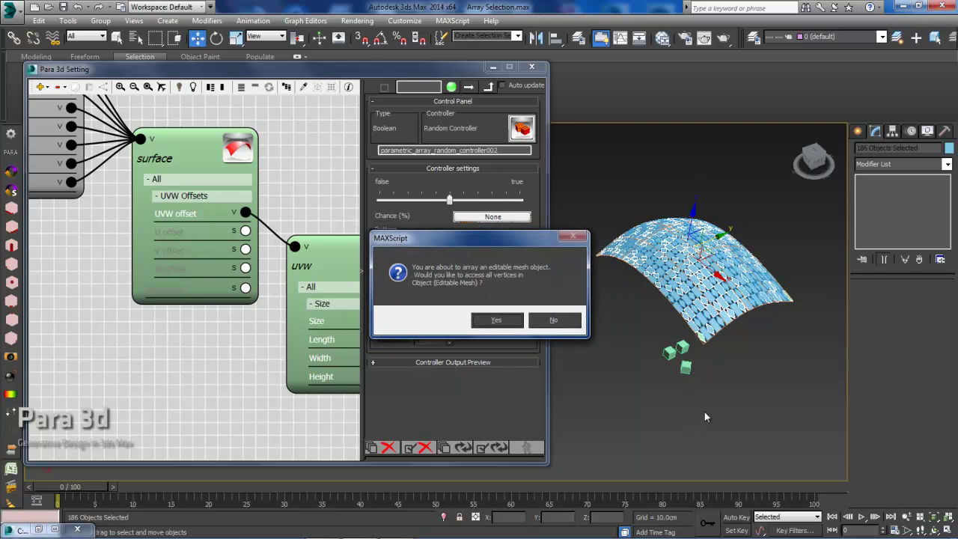
{"action": "left_click", "coordinate": [510, 324]}
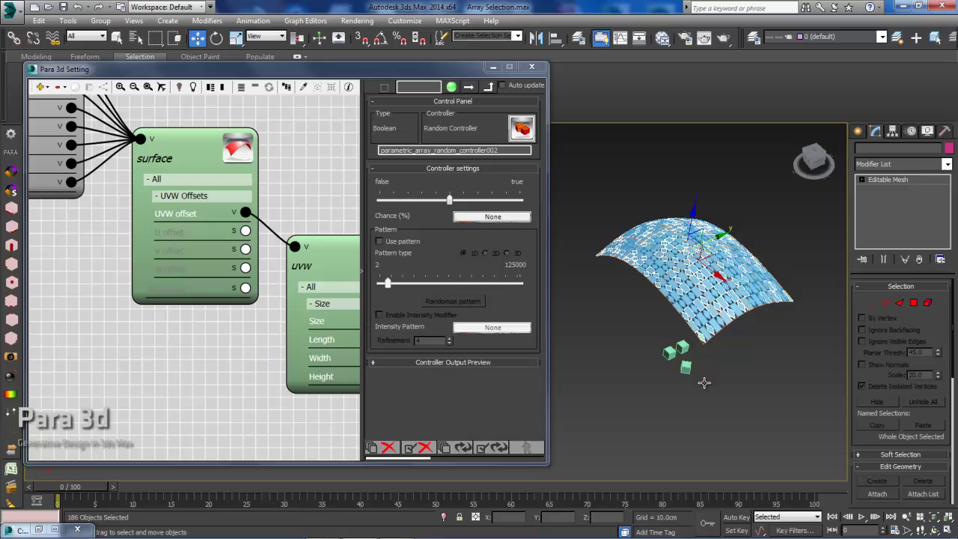
{"action": "left_click", "coordinate": [687, 367]}
{"action": "middle_click_drag", "start_coordinate": [718, 284], "coordinate": [604, 317], "text": "alt"}
{"action": "middle_click_drag", "start_coordinate": [604, 316], "coordinate": [659, 307], "text": "alt"}
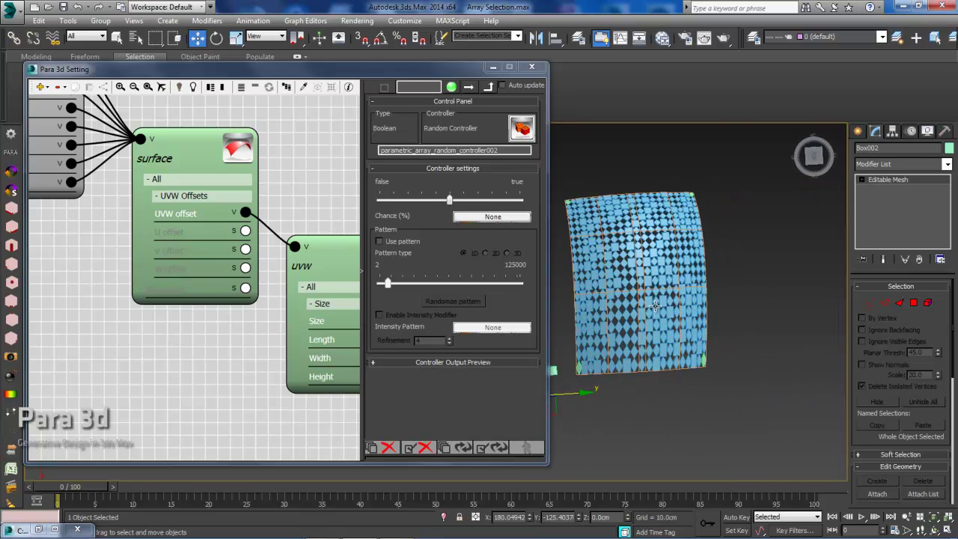
{"action": "scroll", "coordinate": [638, 274], "scroll_direction": "up", "scroll_amount": 3}
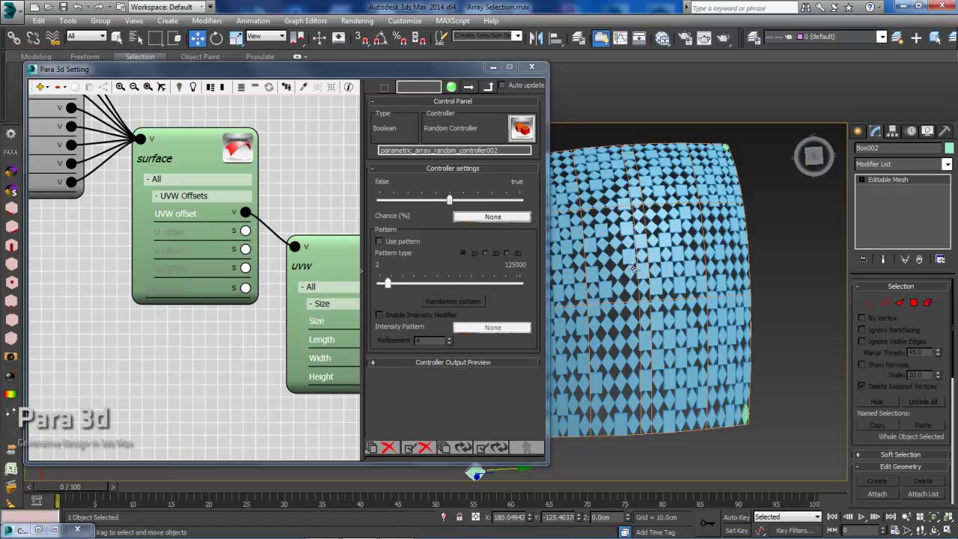
{"action": "middle_click_drag", "start_coordinate": [626, 264], "coordinate": [656, 257], "text": "alt"}
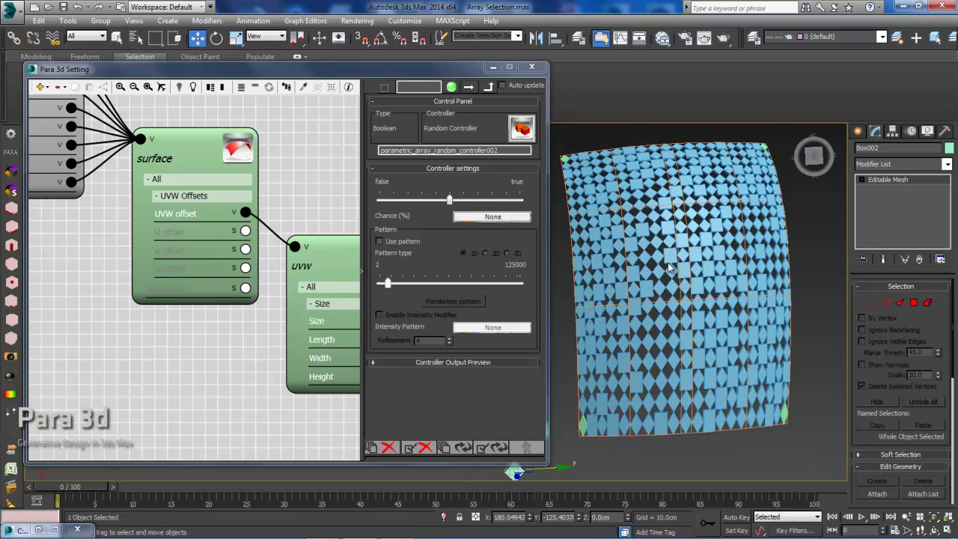